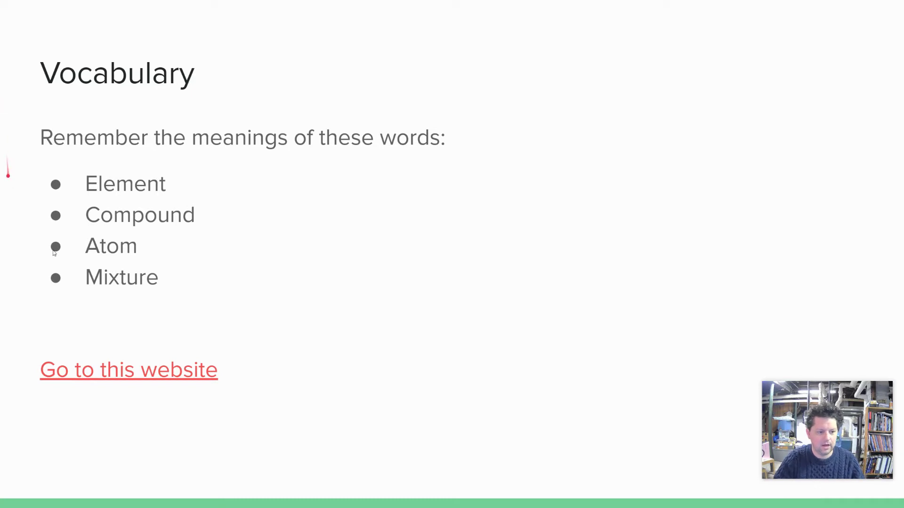
Open the website linked on the Vocabulary slide, and return to the presentation to advance to the molecule chart slide.
{"action": "left_click", "coordinate": [137, 376]}
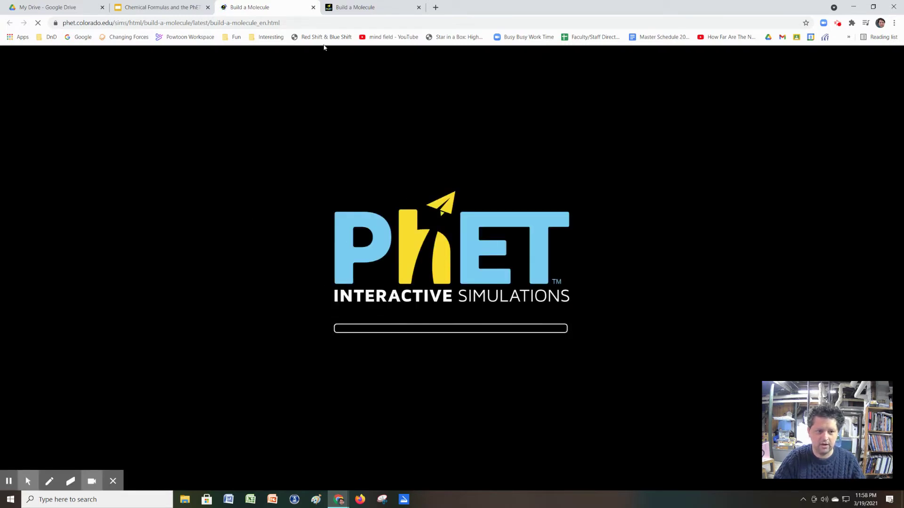
{"action": "key", "text": "ctrl+shift+Tab"}
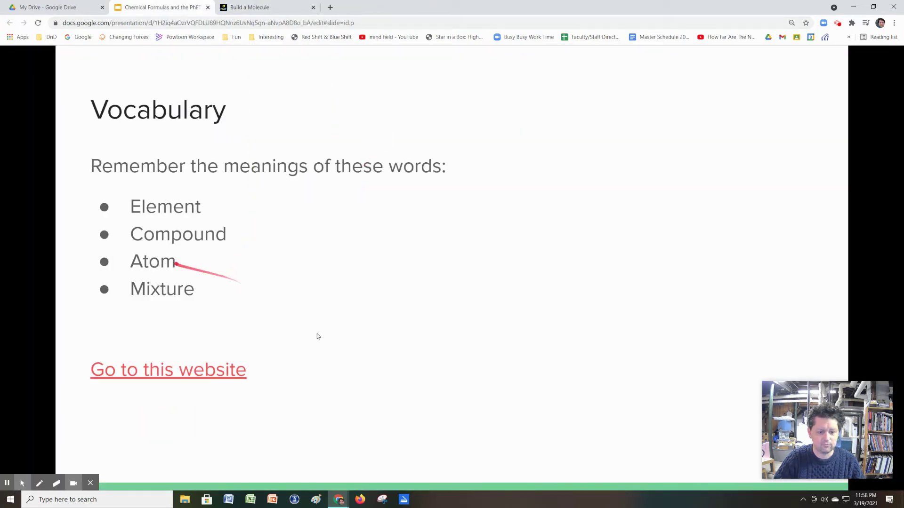
{"action": "left_click", "coordinate": [478, 345]}
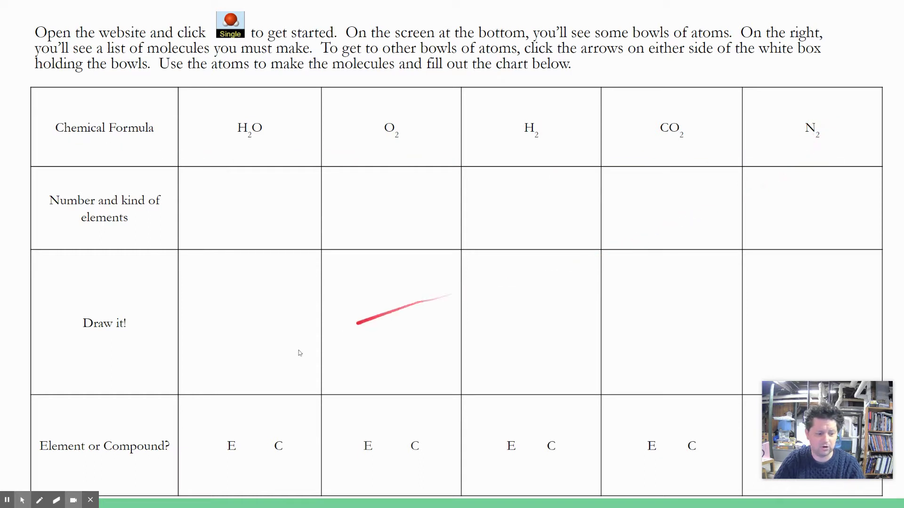
{"action": "key", "text": "Escape"}
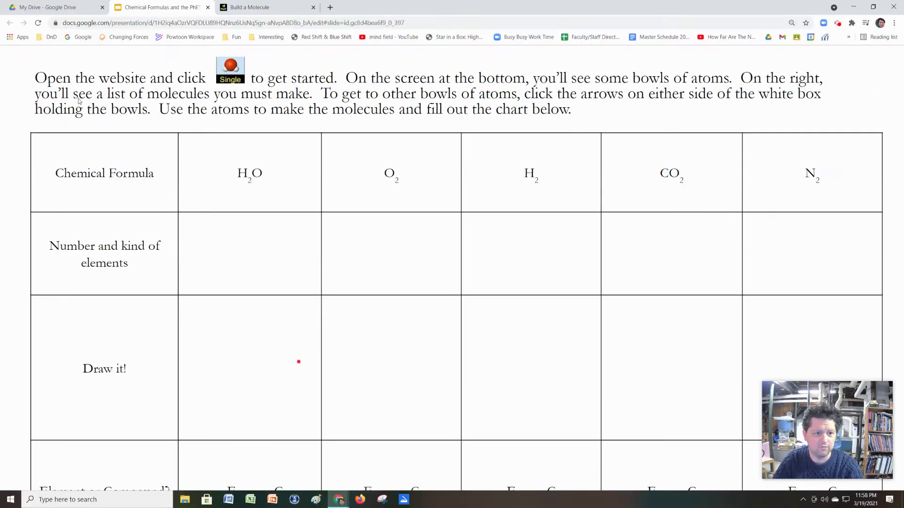
Switch to the Build a Molecule simulation, preview the Multiple and Playground modes, and open Single mode.
{"action": "left_click", "coordinate": [264, 7]}
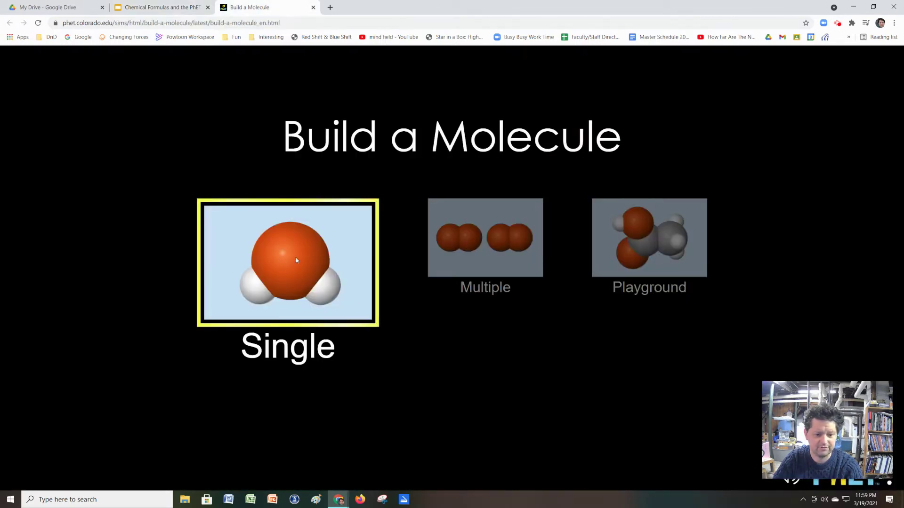
{"action": "left_click", "coordinate": [520, 251]}
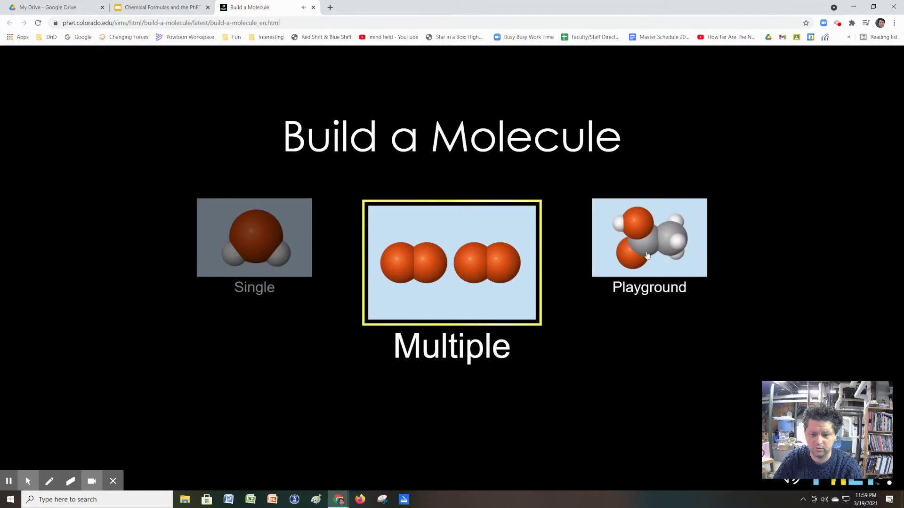
{"action": "left_click", "coordinate": [649, 241]}
{"action": "left_click", "coordinate": [293, 266]}
{"action": "left_click", "coordinate": [293, 267]}
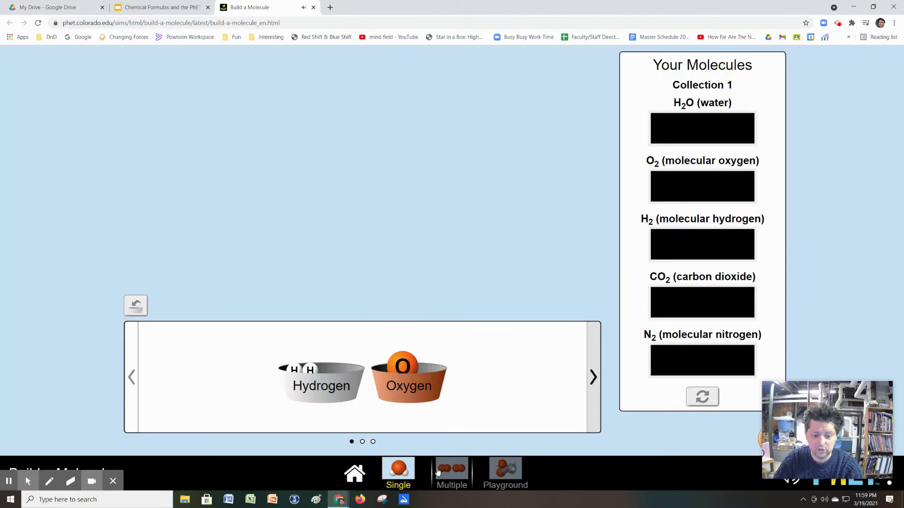
Look at the Multiple and Playground screens of the simulation and return to the Single screen.
{"action": "left_click", "coordinate": [442, 472]}
{"action": "left_click", "coordinate": [499, 473]}
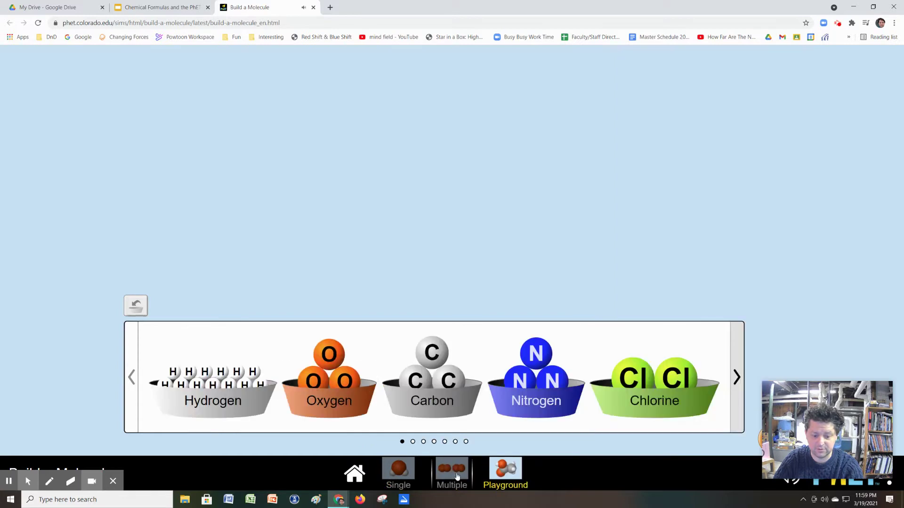
{"action": "left_click", "coordinate": [456, 474]}
{"action": "left_click", "coordinate": [401, 479]}
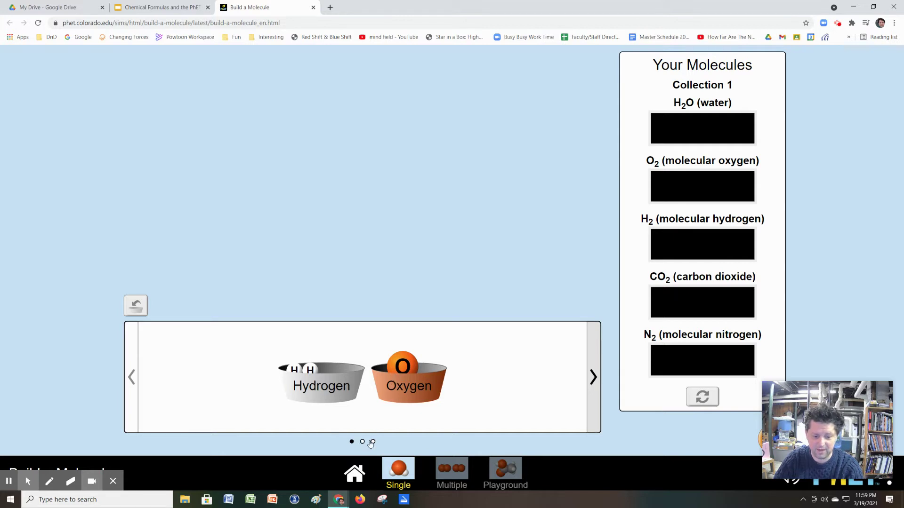
Look through all the sets of atom bowls and return to the first hydrogen and oxygen set.
{"action": "left_click", "coordinate": [592, 377]}
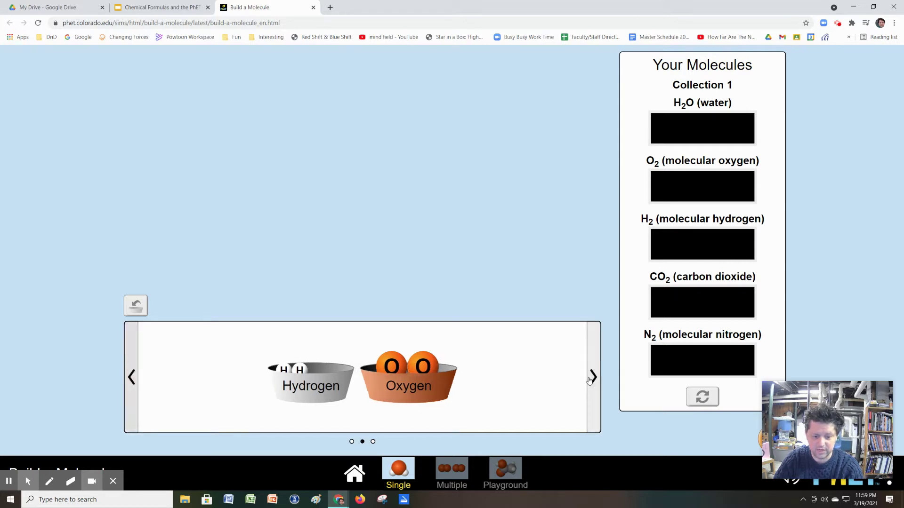
{"action": "left_click", "coordinate": [593, 378]}
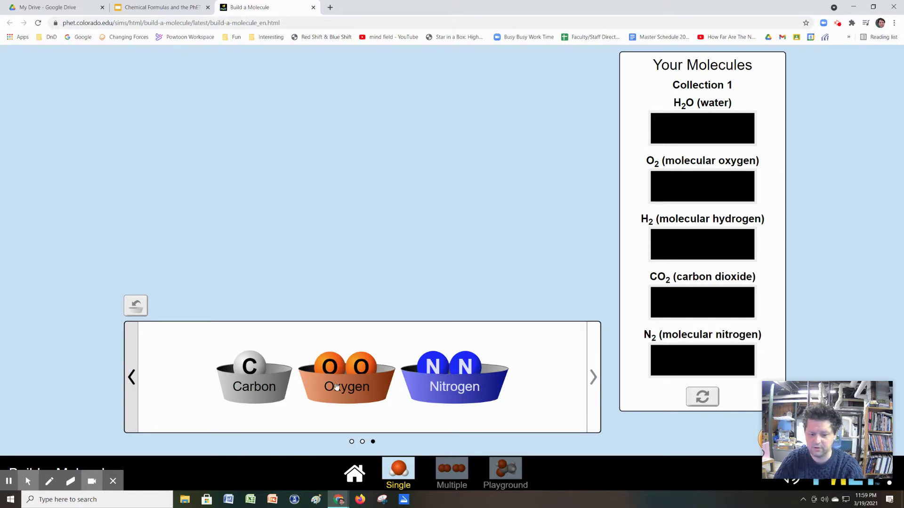
{"action": "left_click", "coordinate": [136, 380]}
{"action": "left_click", "coordinate": [135, 381]}
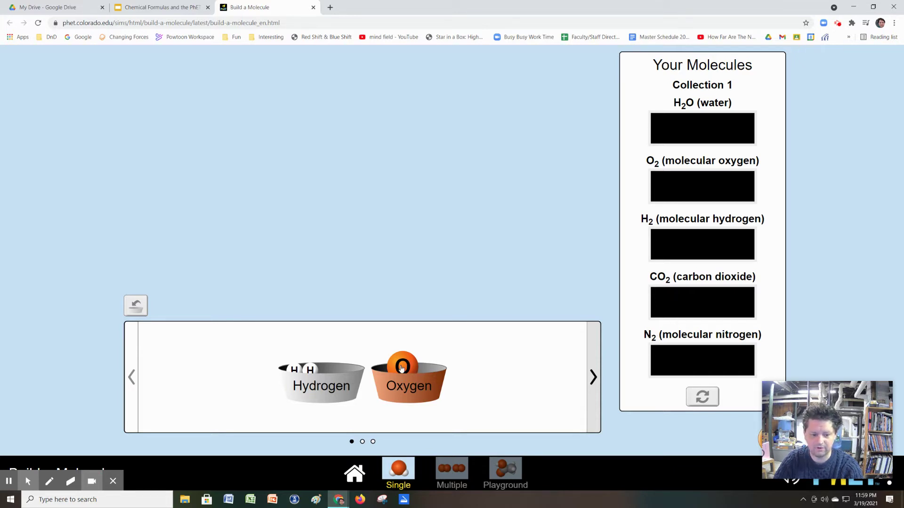
Place one oxygen atom and two hydrogen atoms from their bowls in the empty work area.
{"action": "left_click_drag", "start_coordinate": [401, 368], "coordinate": [387, 227]}
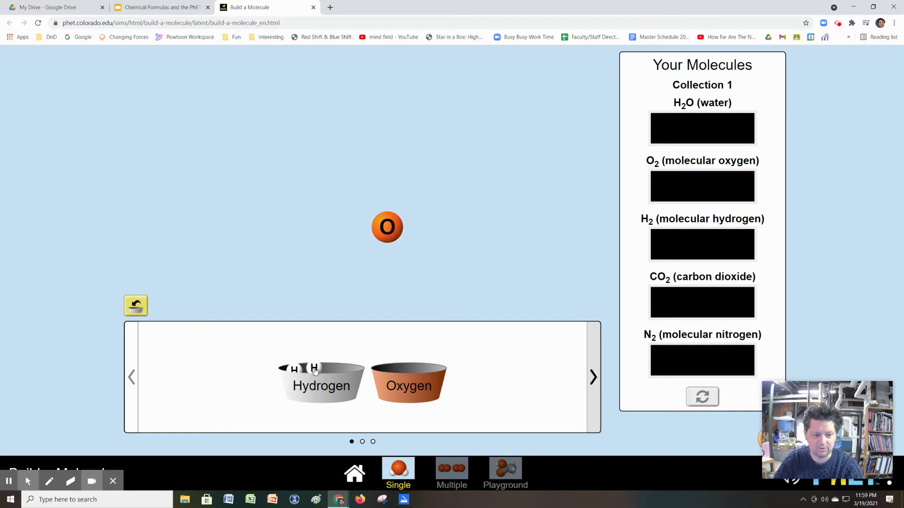
{"action": "left_click_drag", "start_coordinate": [315, 370], "coordinate": [295, 205]}
{"action": "left_click_drag", "start_coordinate": [296, 369], "coordinate": [300, 269]}
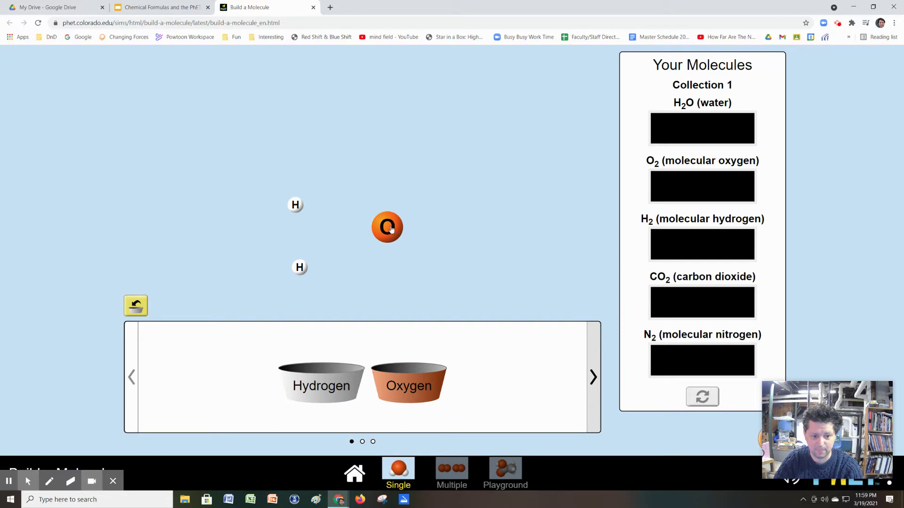
Move the oxygen atom up, bond one hydrogen atom to it, and split the pair apart again.
{"action": "left_click_drag", "start_coordinate": [391, 229], "coordinate": [365, 180]}
{"action": "left_click_drag", "start_coordinate": [296, 205], "coordinate": [339, 179]}
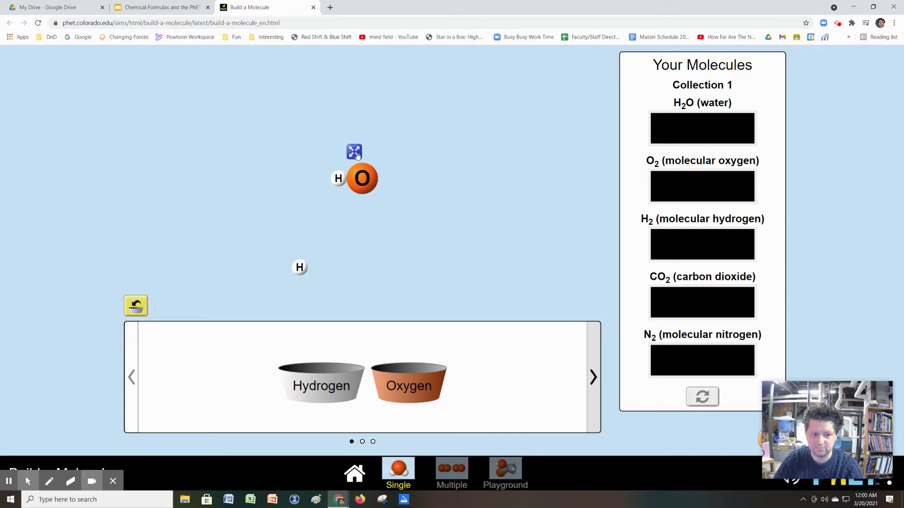
{"action": "left_click", "coordinate": [355, 152]}
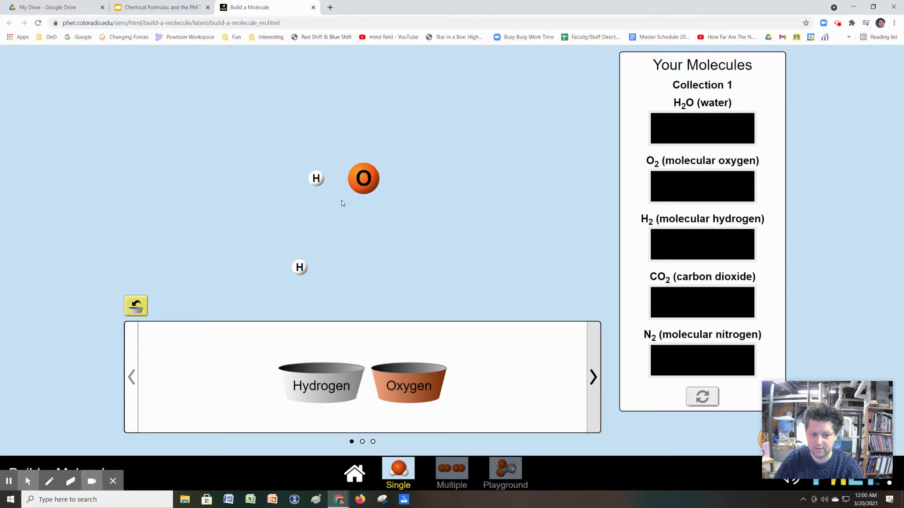
Bond both hydrogen atoms to the oxygen atom and put the molecule into the H2O (water) collection box.
{"action": "left_click_drag", "start_coordinate": [319, 182], "coordinate": [342, 181]}
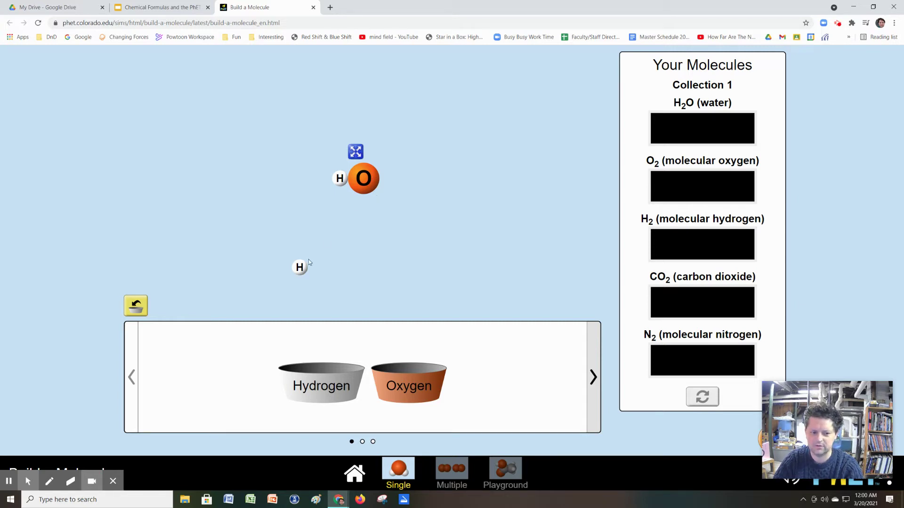
{"action": "left_click_drag", "start_coordinate": [305, 268], "coordinate": [355, 199]}
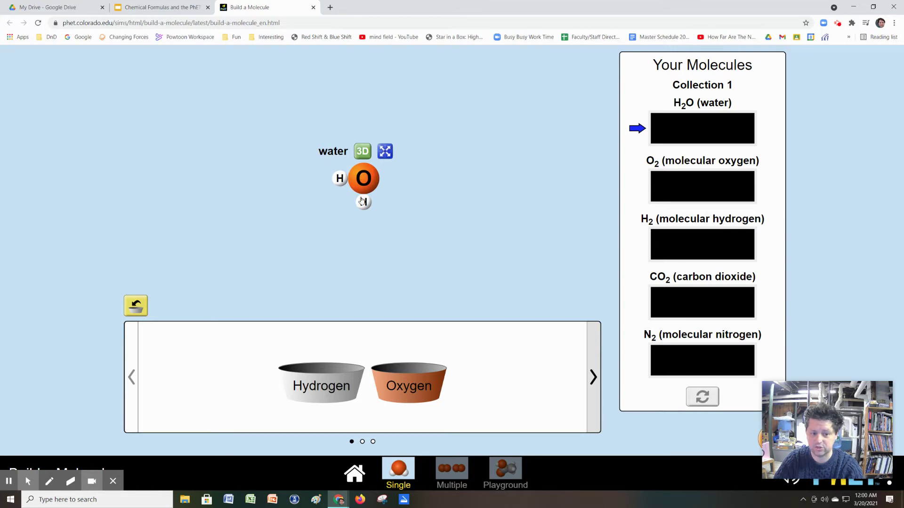
{"action": "left_click_drag", "start_coordinate": [364, 178], "coordinate": [699, 129]}
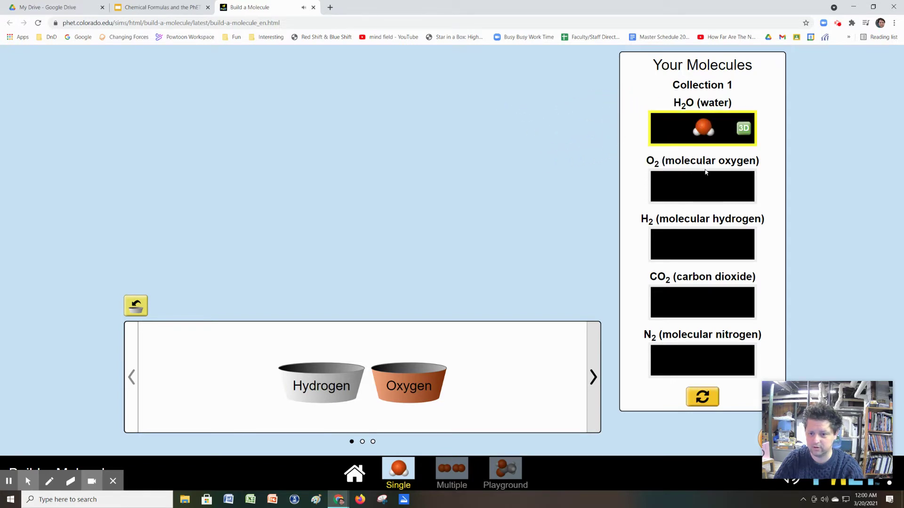
Examine the collected water molecule in 3D, pausing its rotation, turning it by hand and switching to the ball-and-stick model.
{"action": "left_click", "coordinate": [743, 128]}
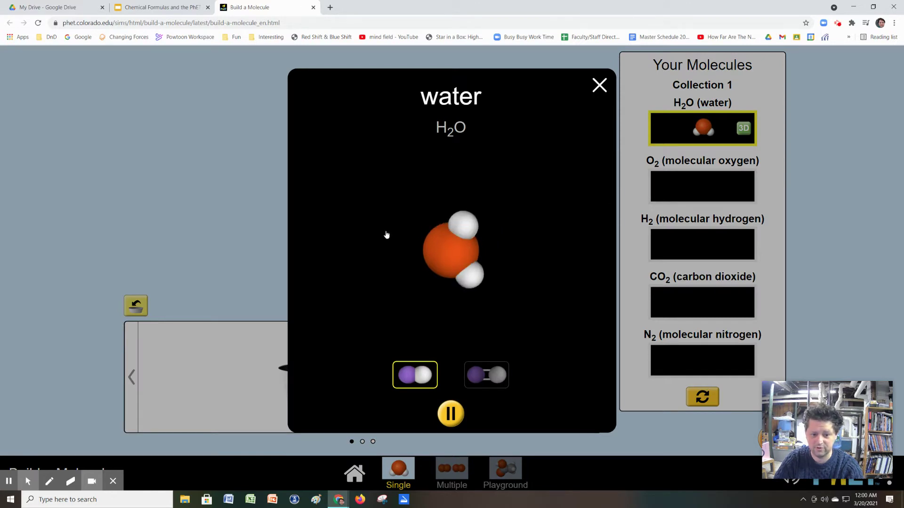
{"action": "left_click", "coordinate": [451, 414]}
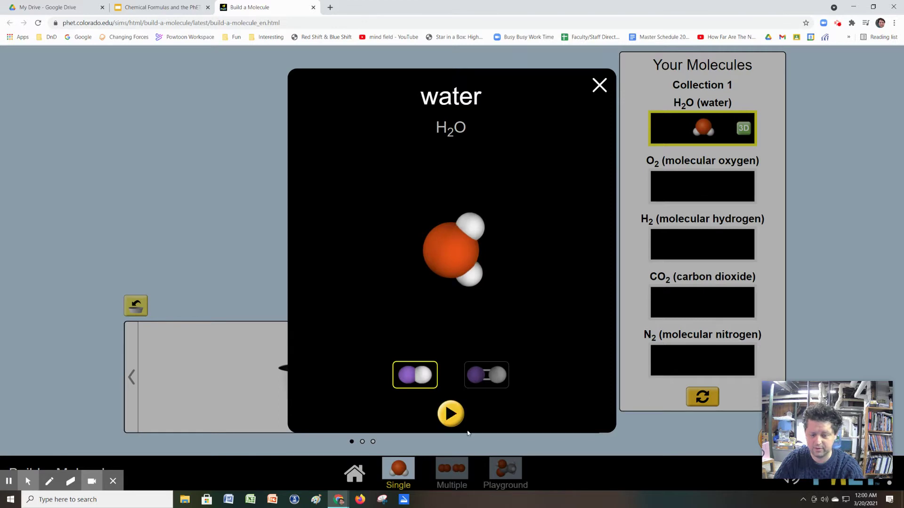
{"action": "left_click_drag", "start_coordinate": [468, 259], "coordinate": [350, 207]}
{"action": "left_click_drag", "start_coordinate": [448, 230], "coordinate": [456, 232]}
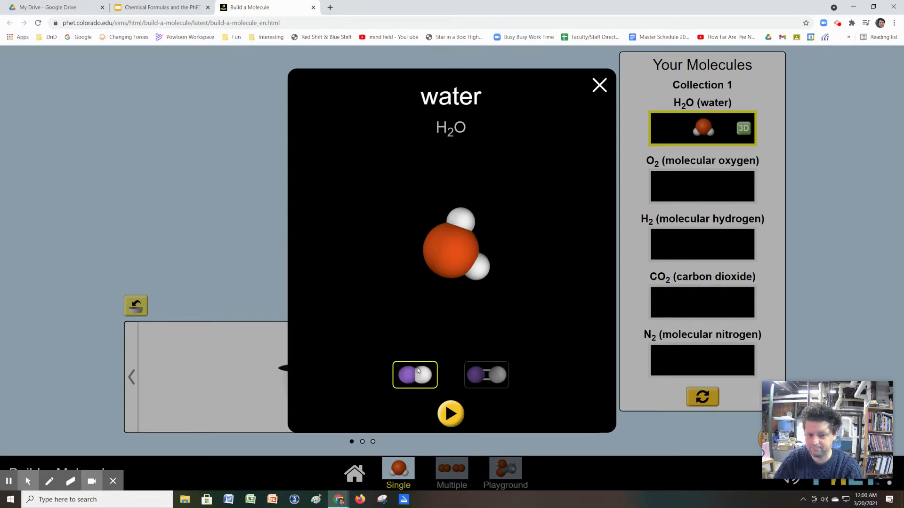
{"action": "left_click", "coordinate": [482, 374]}
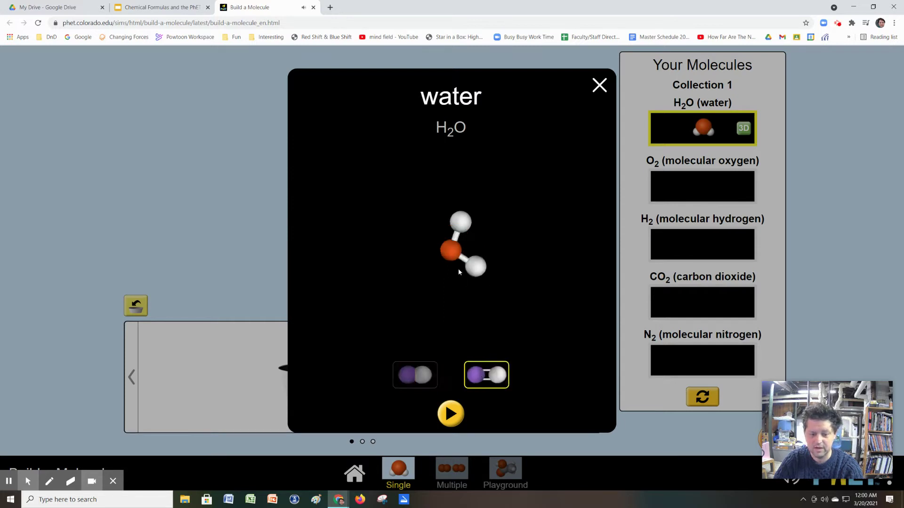
{"action": "left_click_drag", "start_coordinate": [467, 270], "coordinate": [455, 251]}
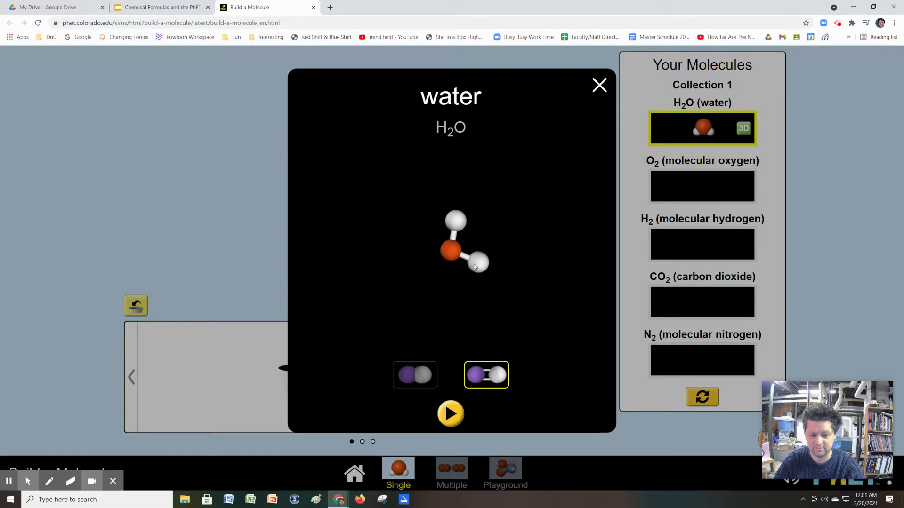
{"action": "left_click", "coordinate": [600, 85]}
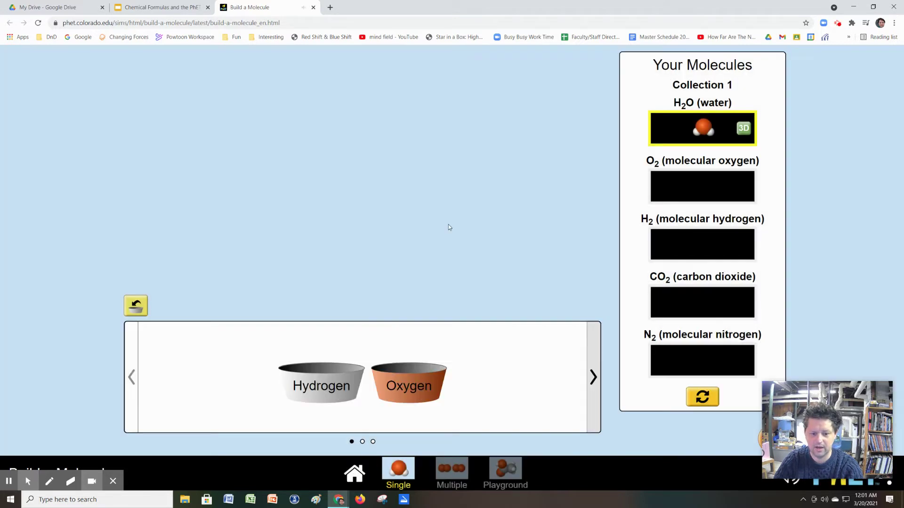
Build molecular nitrogen in the work area by bonding two nitrogen atoms from the third set of bowls.
{"action": "left_click", "coordinate": [593, 377]}
{"action": "left_click", "coordinate": [593, 377]}
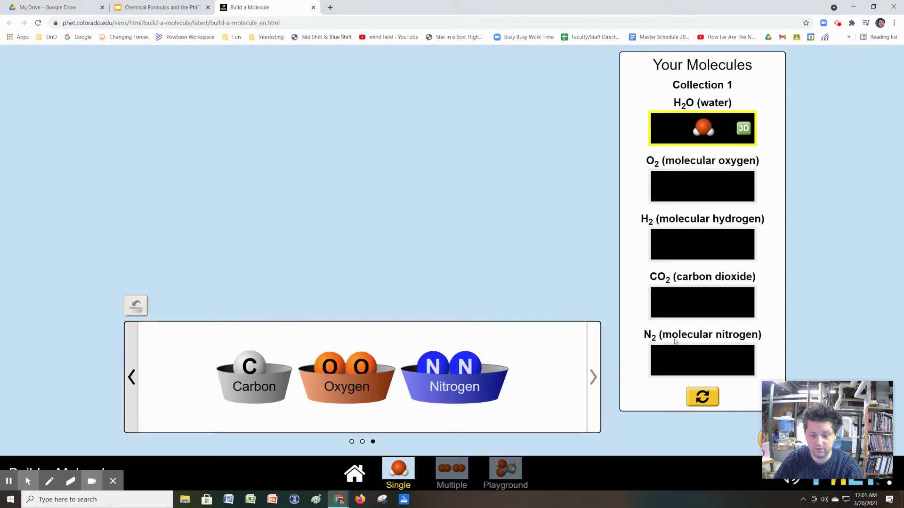
{"action": "left_click_drag", "start_coordinate": [465, 368], "coordinate": [403, 257]}
{"action": "left_click_drag", "start_coordinate": [433, 366], "coordinate": [439, 270]}
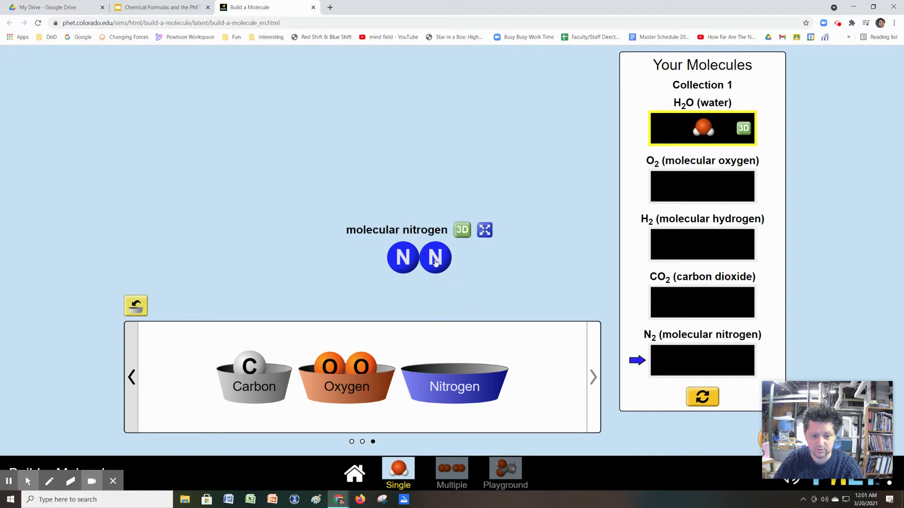
View the molecular nitrogen in 3D, close the view and return its atoms to their bowl.
{"action": "left_click", "coordinate": [463, 231]}
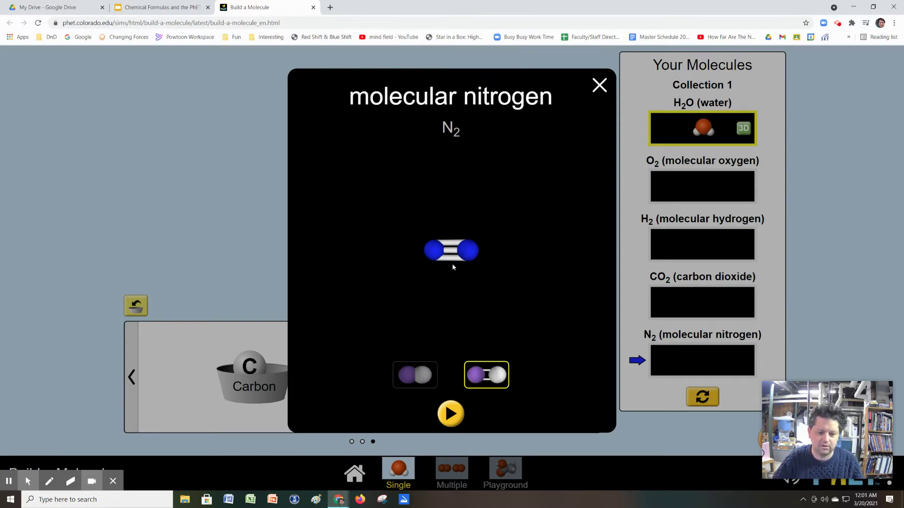
{"action": "left_click", "coordinate": [598, 85]}
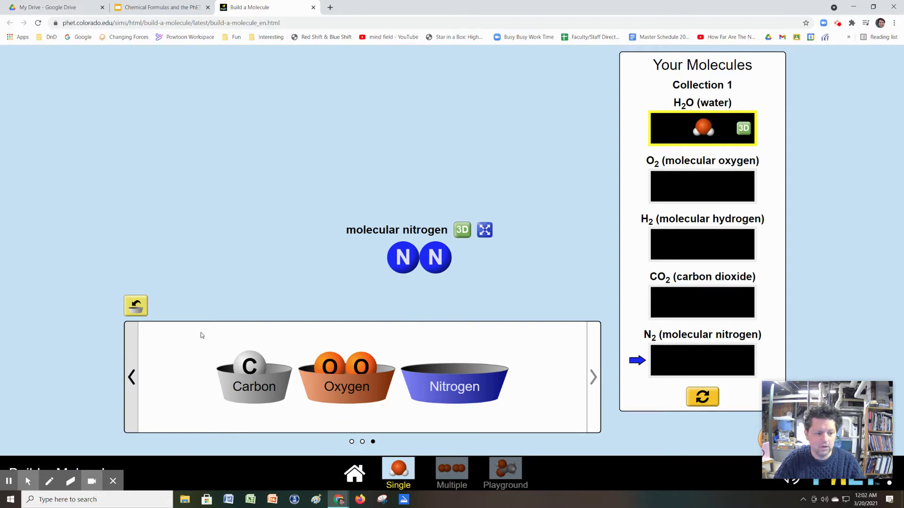
{"action": "left_click", "coordinate": [128, 306]}
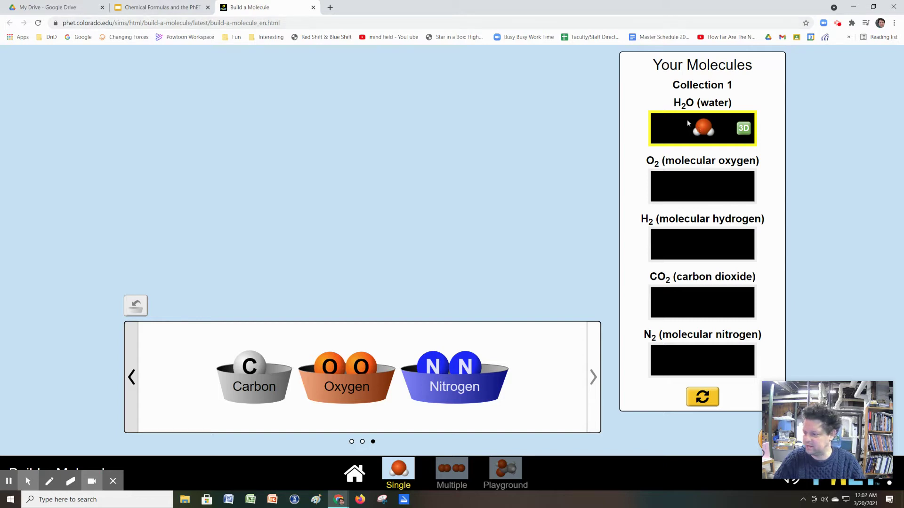
Switch back to the Chemical Formulas slides and highlight the "Number and kind of elements" label and the H2O formula.
{"action": "left_click", "coordinate": [187, 7]}
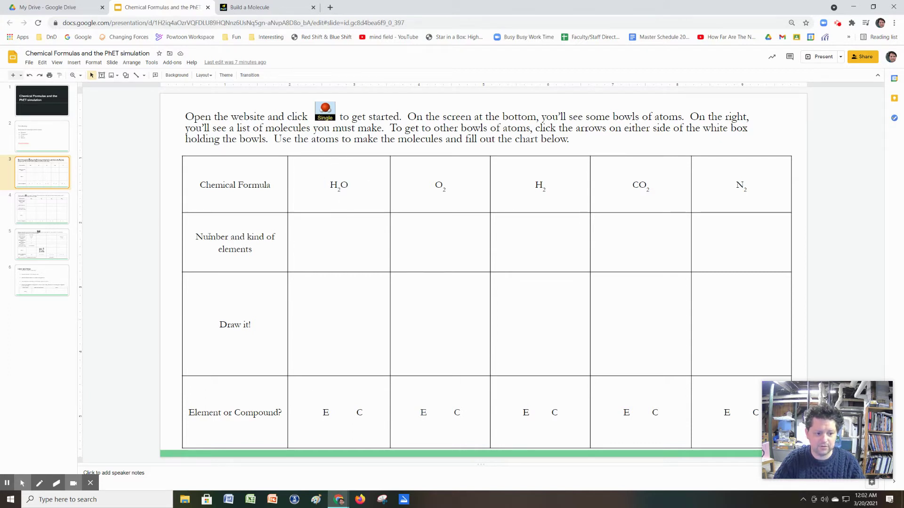
{"action": "triple_click", "coordinate": [272, 248]}
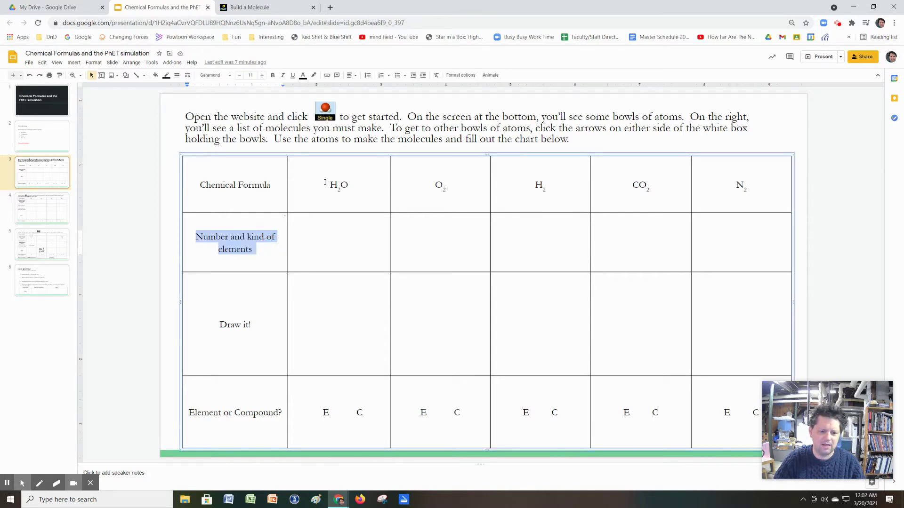
{"action": "triple_click", "coordinate": [351, 191]}
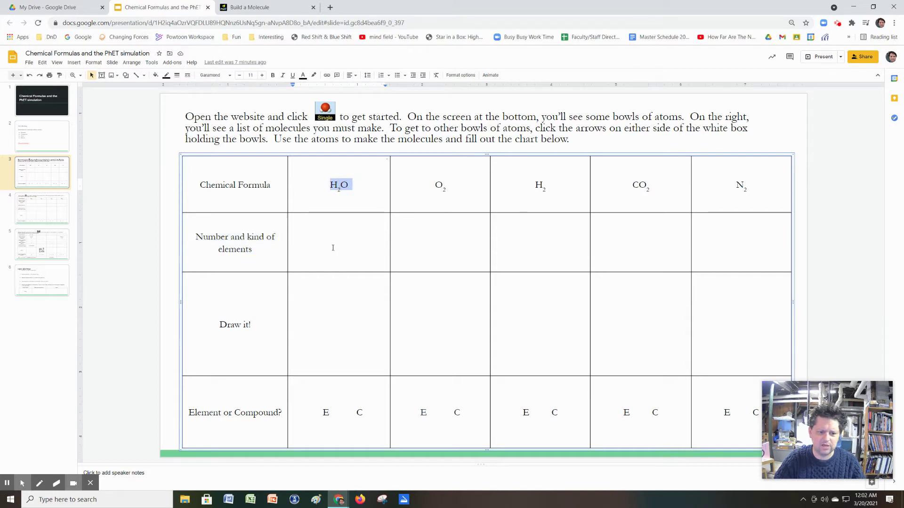